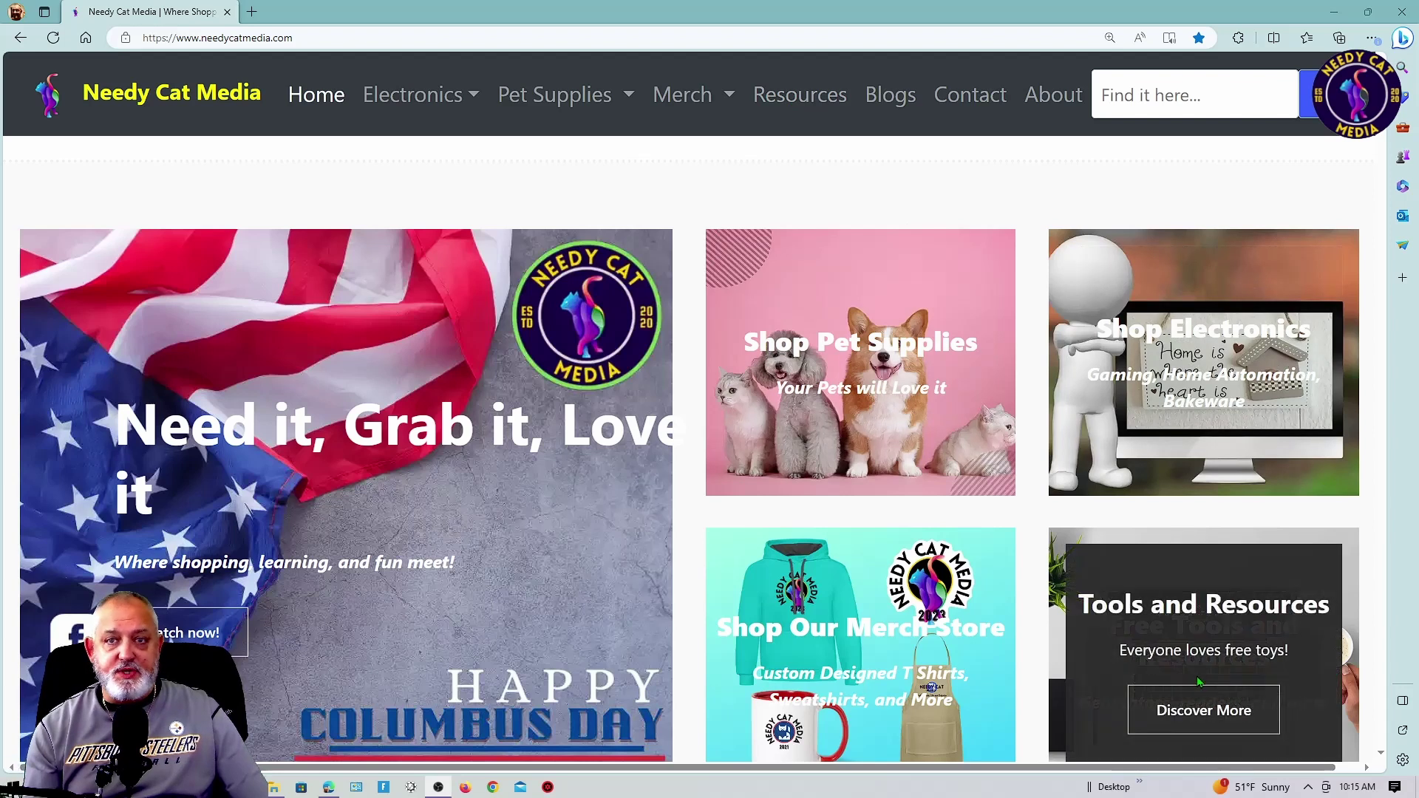
Go to the Needy Cat Media Resources page listing the free tools
{"action": "left_click", "coordinate": [1200, 711]}
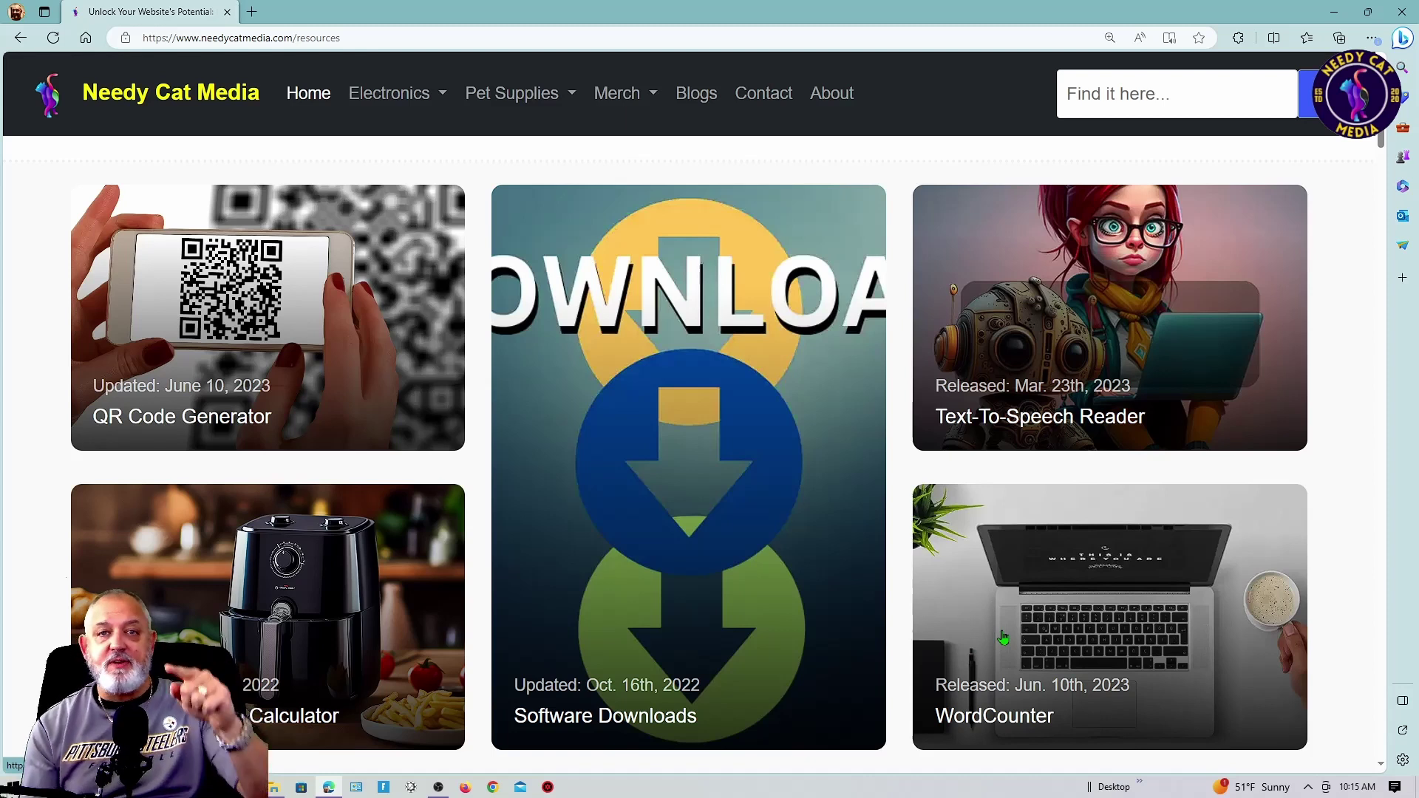
In the Oven to Air Fryer calculator, enter 400 °F, 0 hours and 30 minutes
{"action": "left_click", "coordinate": [269, 595]}
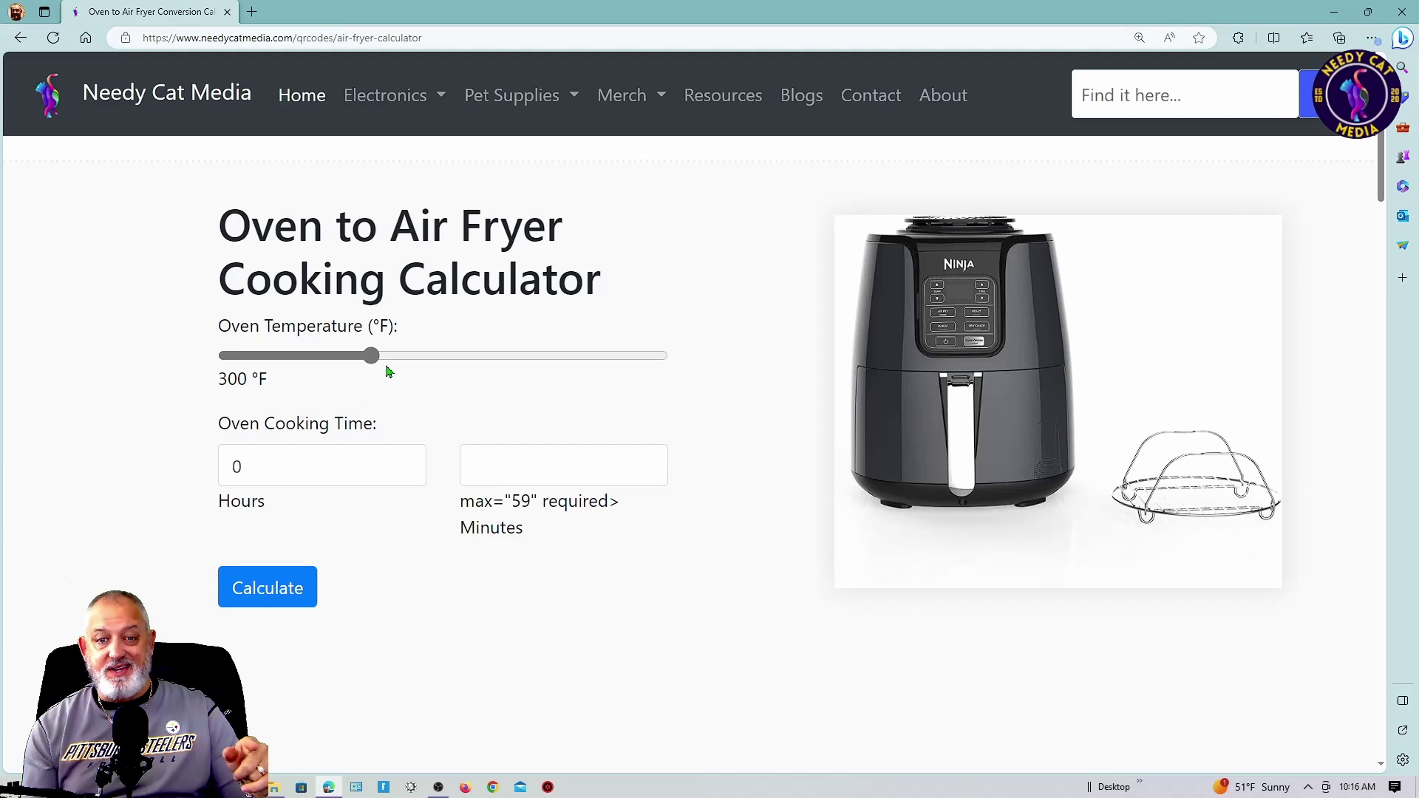
{"action": "left_click_drag", "start_coordinate": [375, 359], "coordinate": [515, 358]}
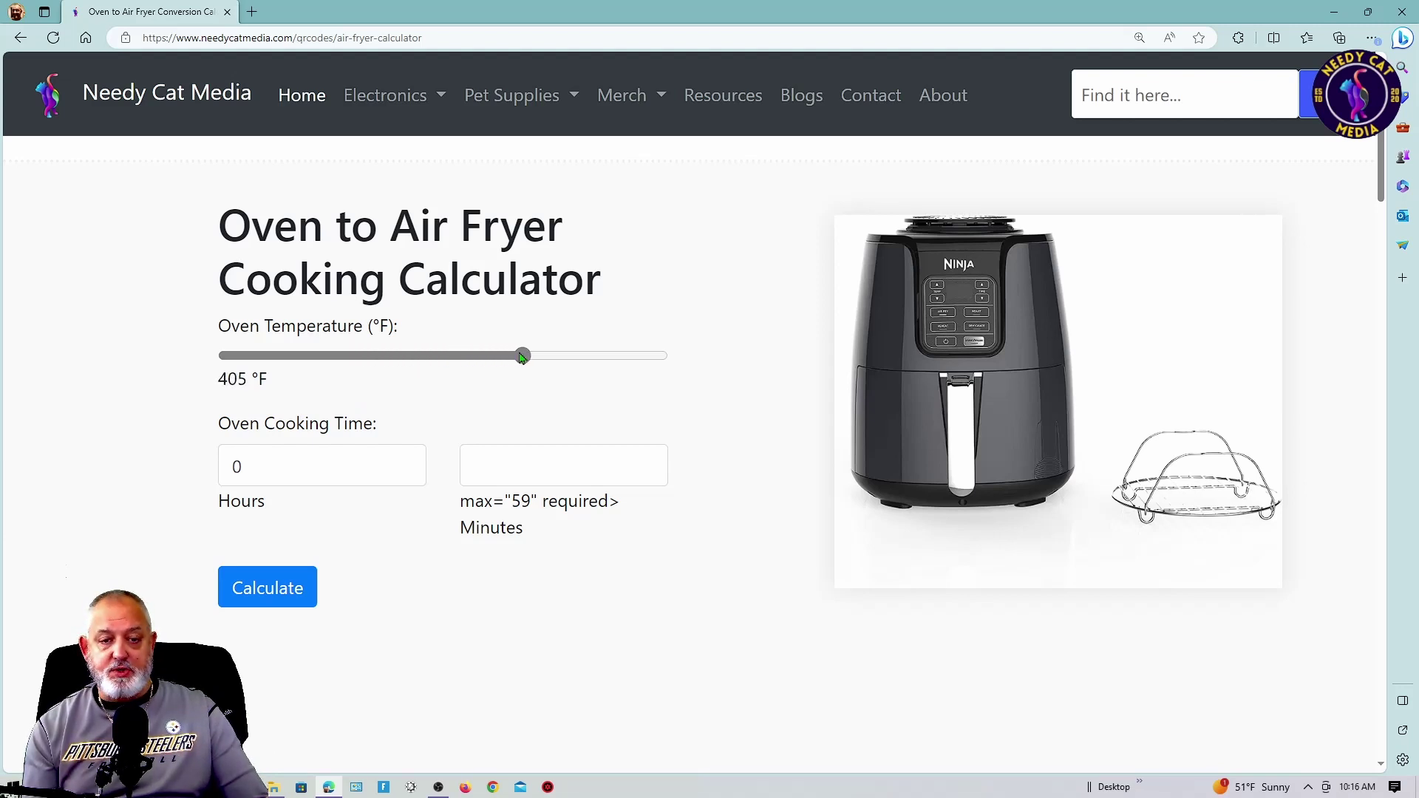
{"action": "mouse_move", "coordinate": [321, 465]}
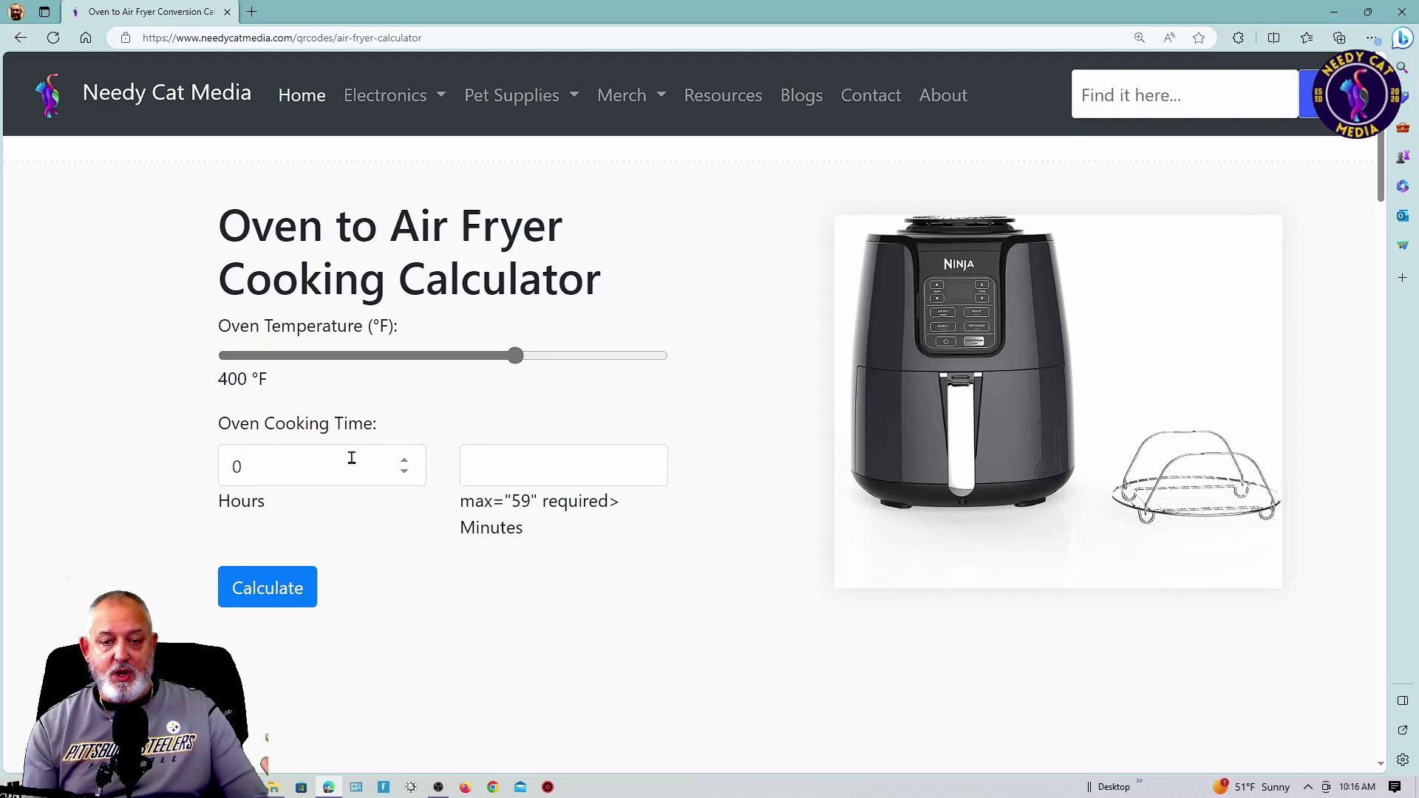
{"action": "left_click", "coordinate": [354, 470]}
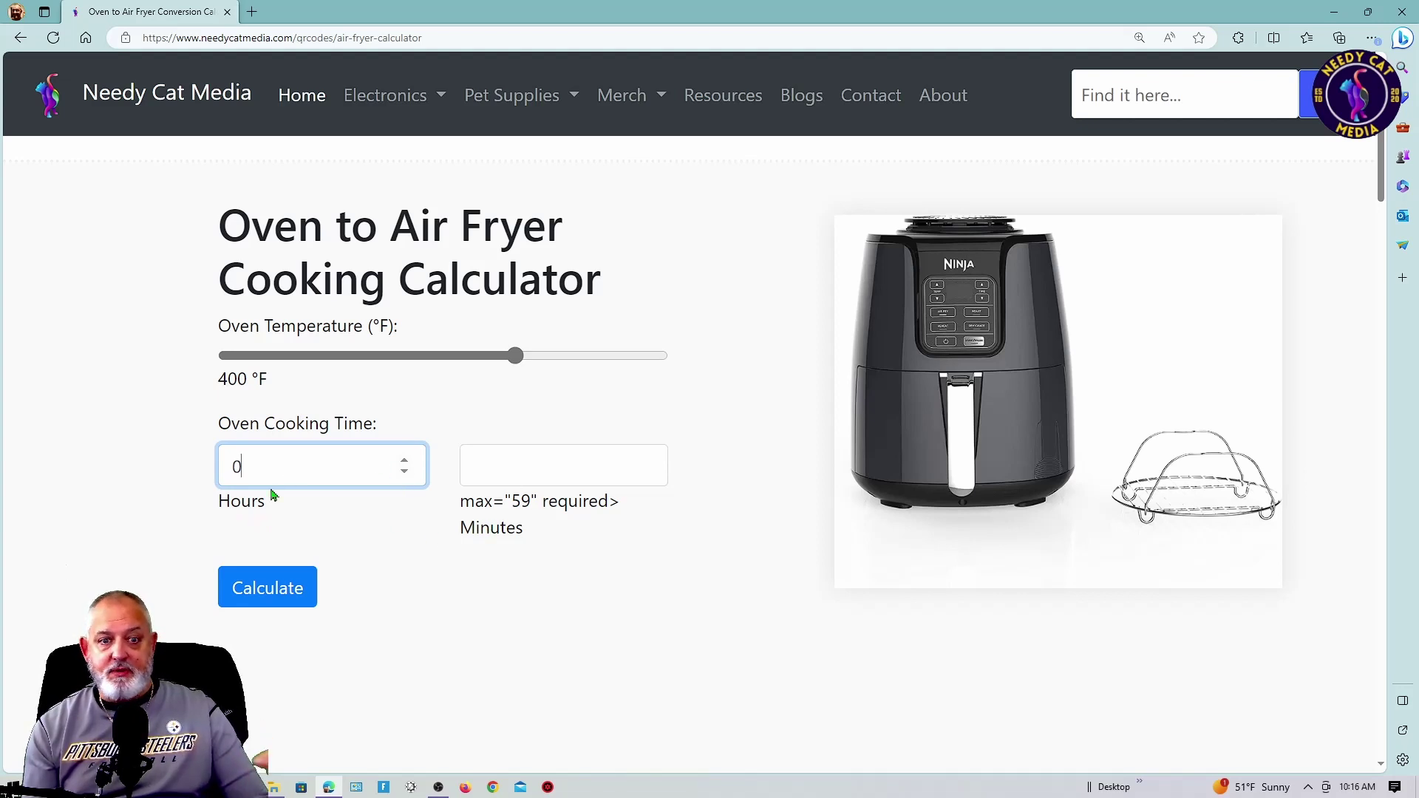
{"action": "left_click", "coordinate": [647, 461]}
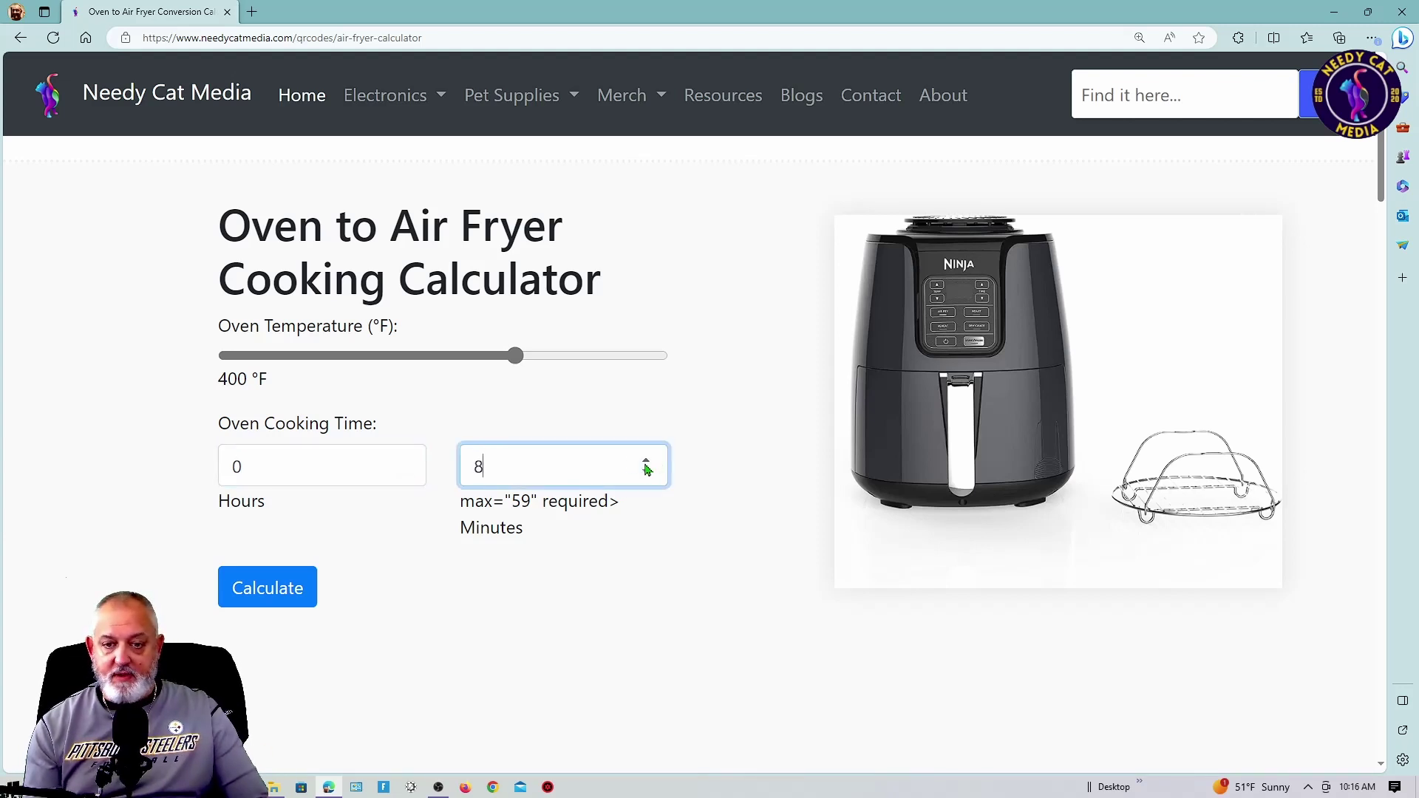
{"action": "double_click", "coordinate": [519, 470]}
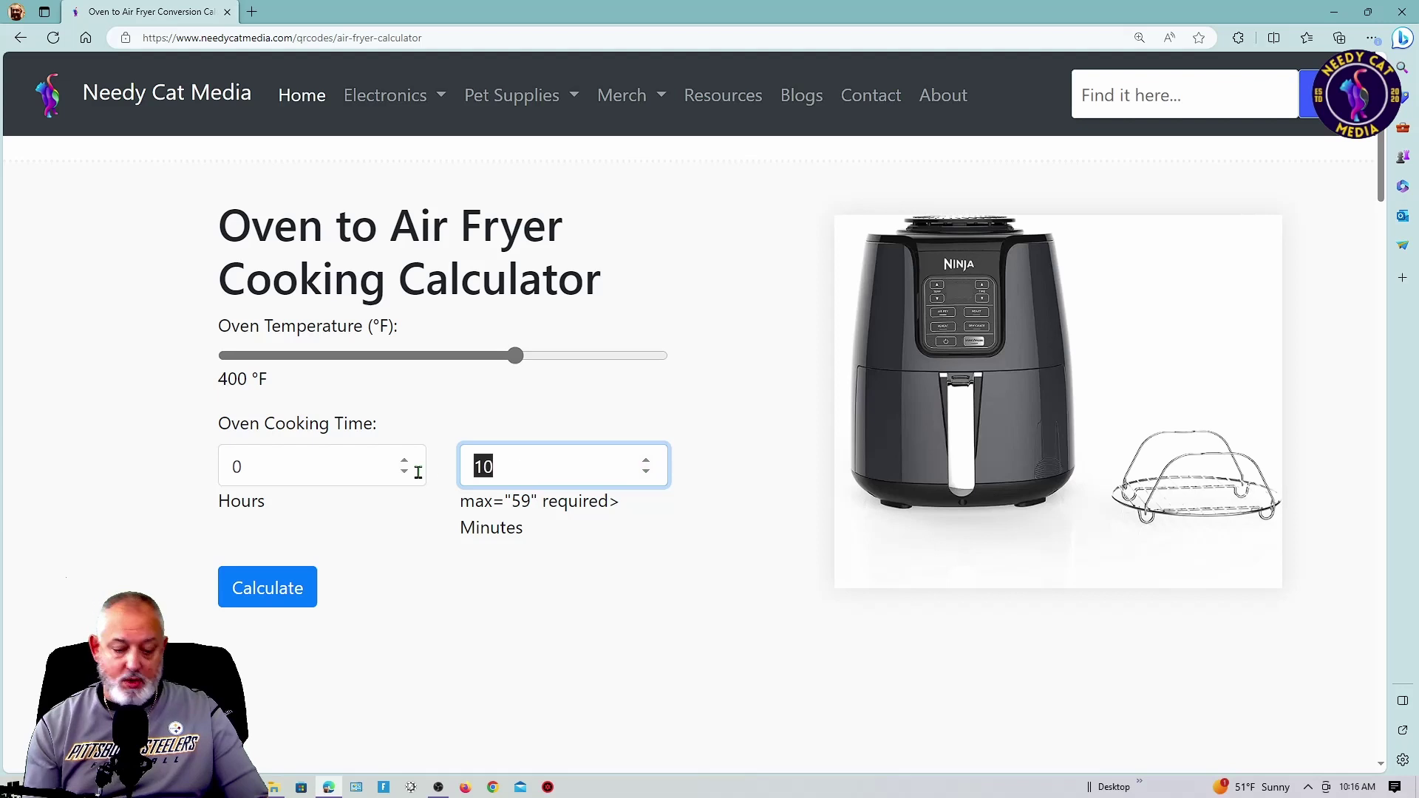
{"action": "type", "text": "30"}
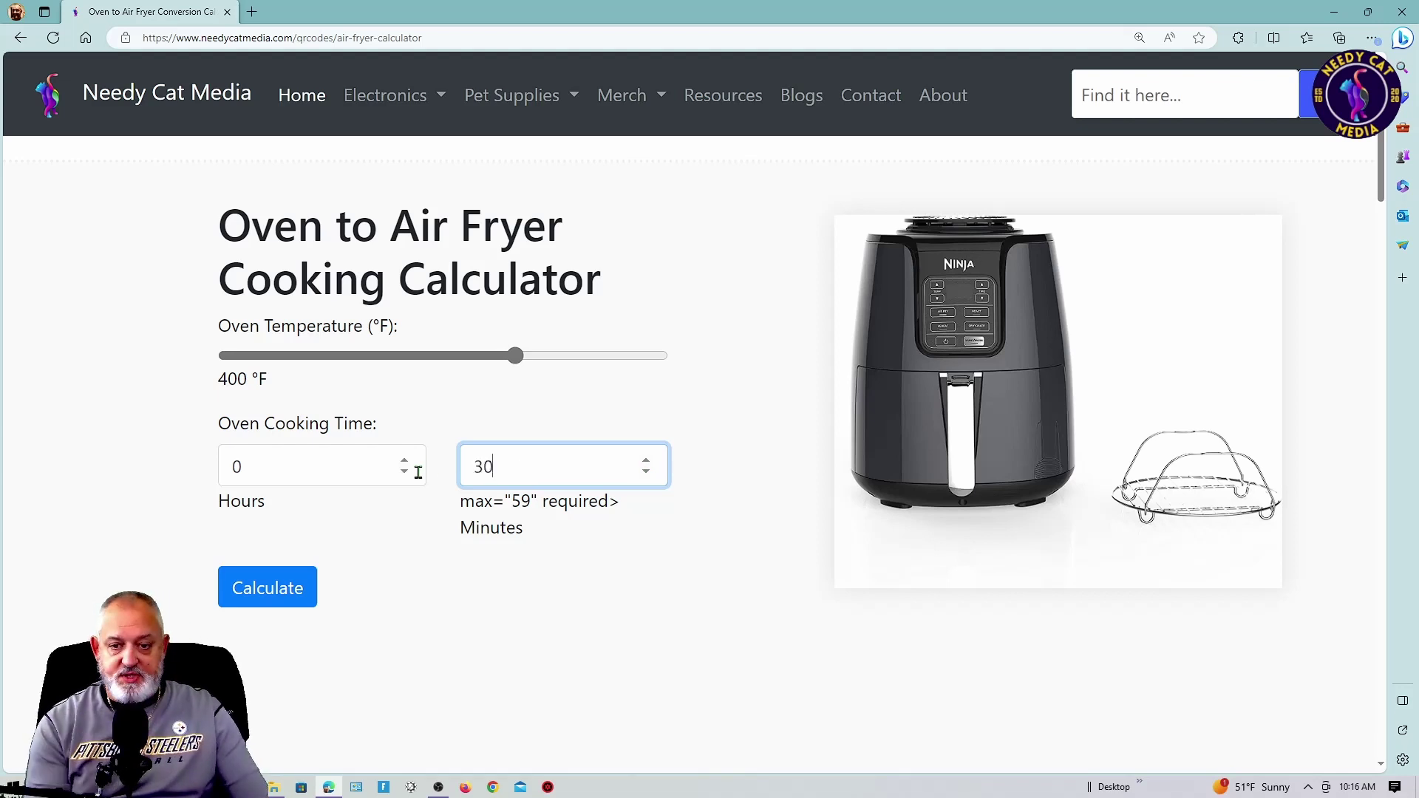
Calculate the air fryer setting of 370 °F for 24 minutes, then reset the form
{"action": "left_click", "coordinate": [271, 589]}
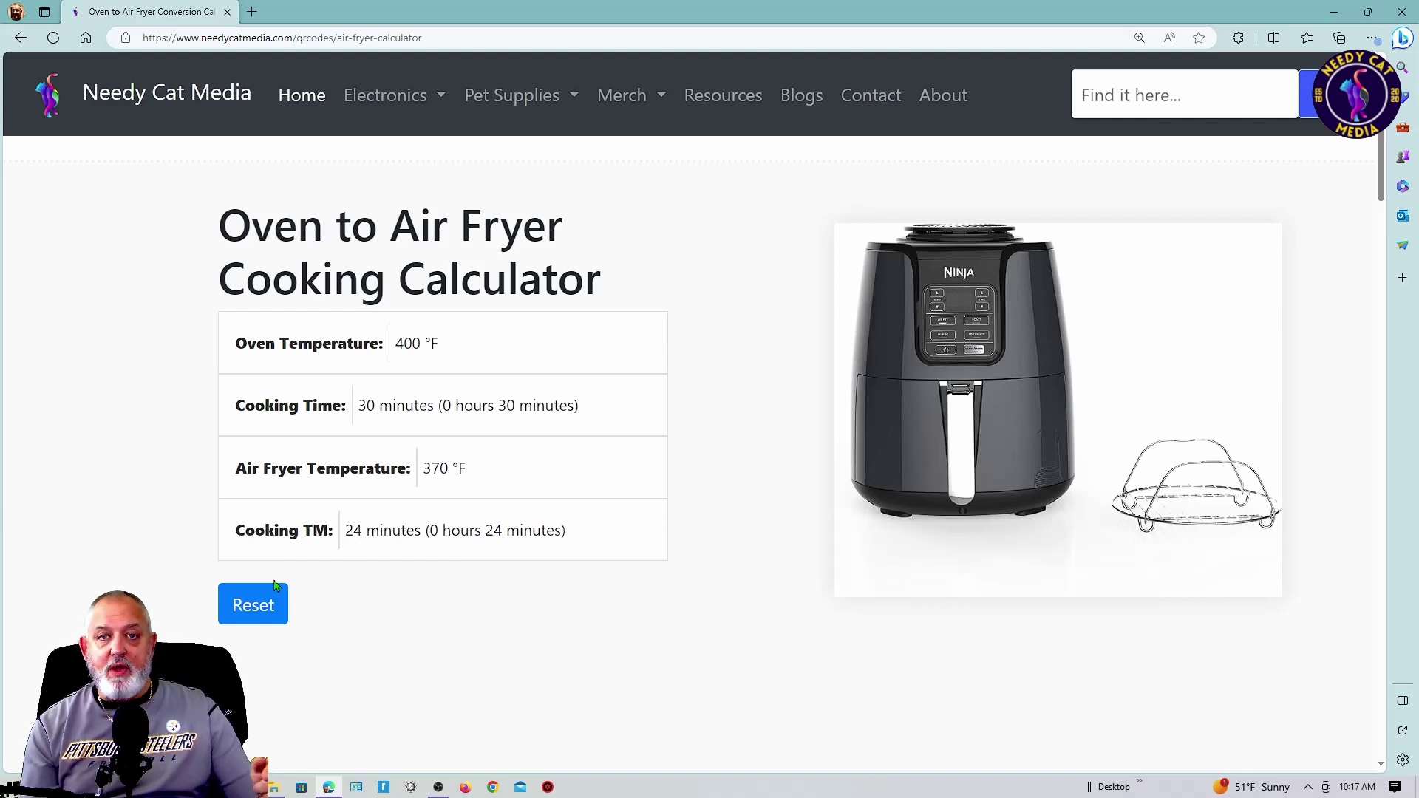
{"action": "left_click", "coordinate": [254, 609]}
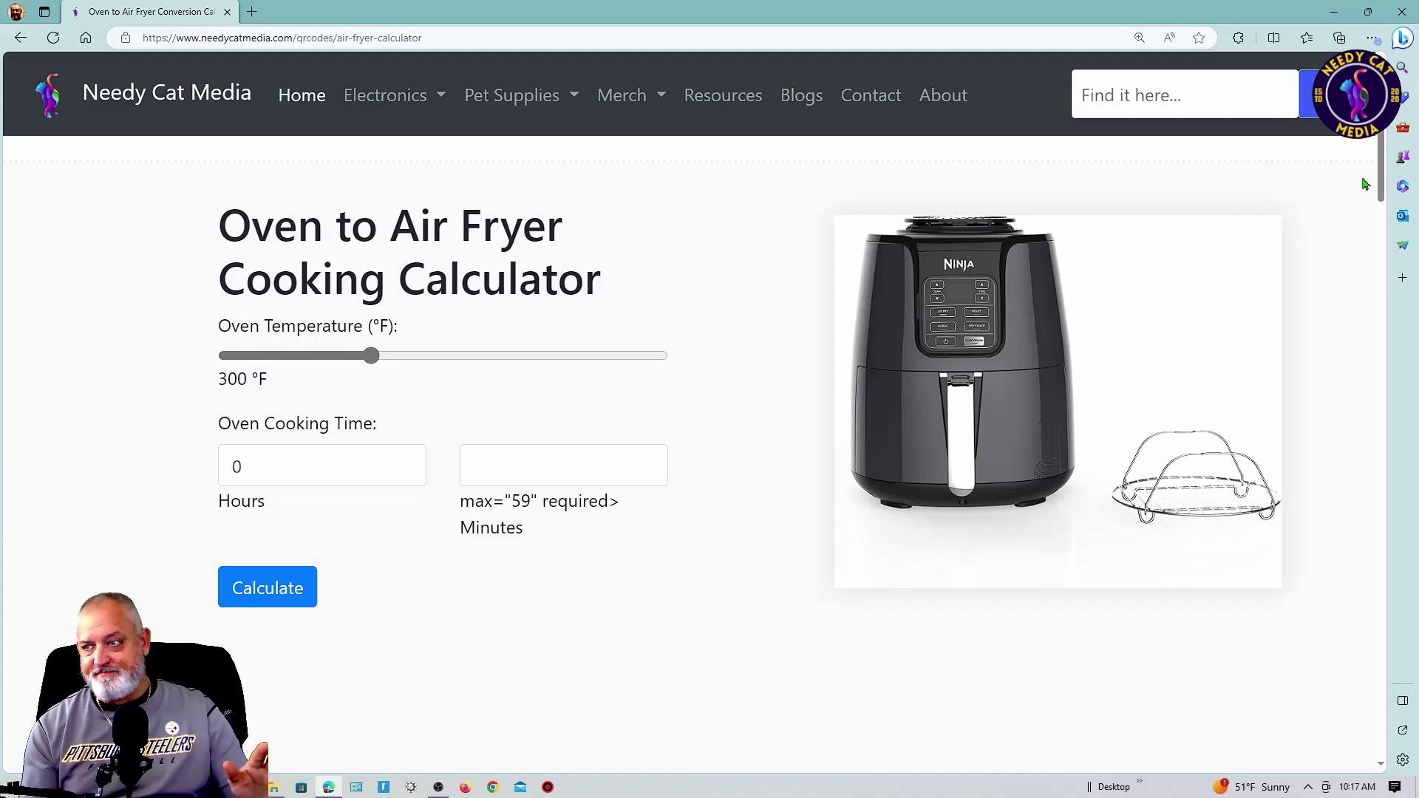
{"action": "scroll", "coordinate": [1381, 211], "scroll_direction": "down", "scroll_amount": 3}
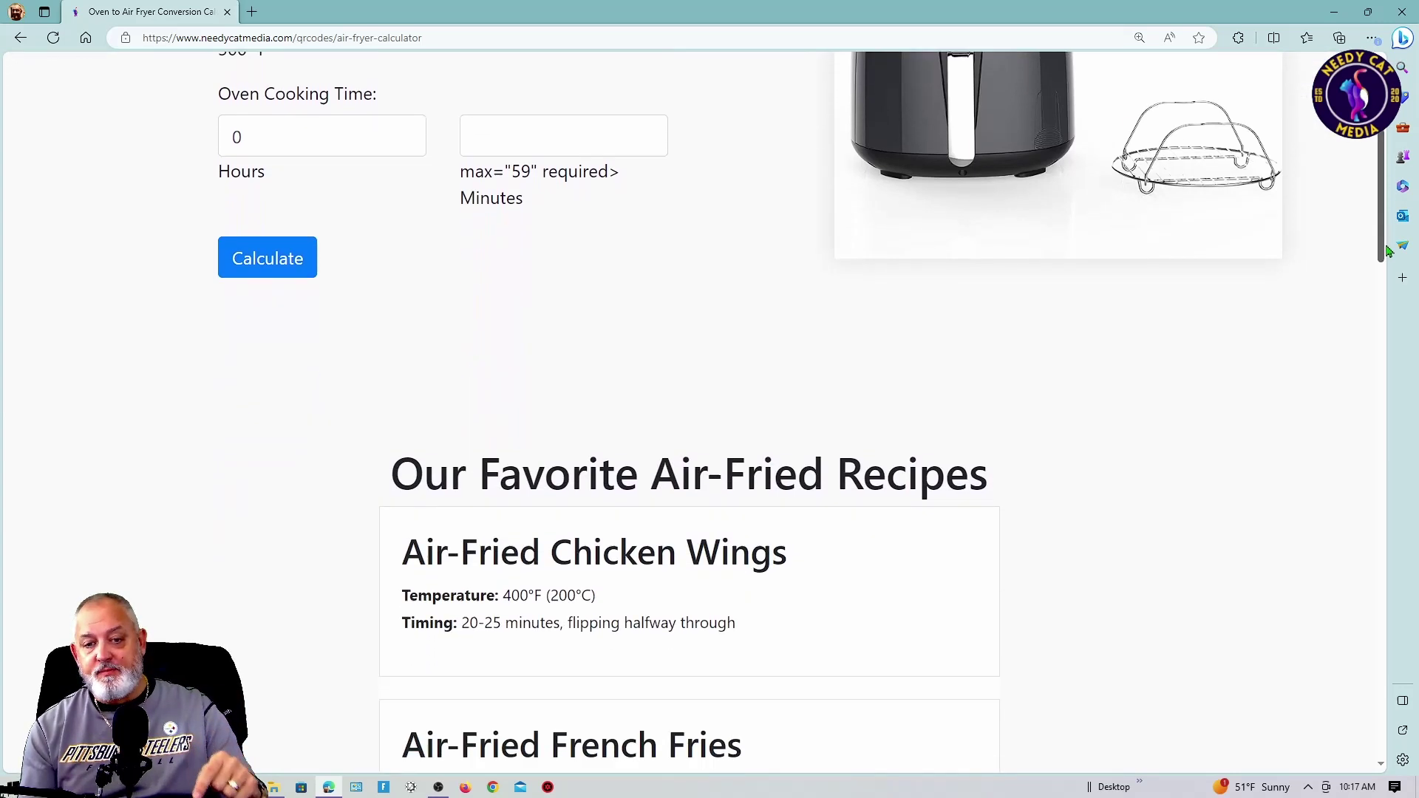
{"action": "scroll", "coordinate": [1389, 253], "scroll_direction": "down", "scroll_amount": 2}
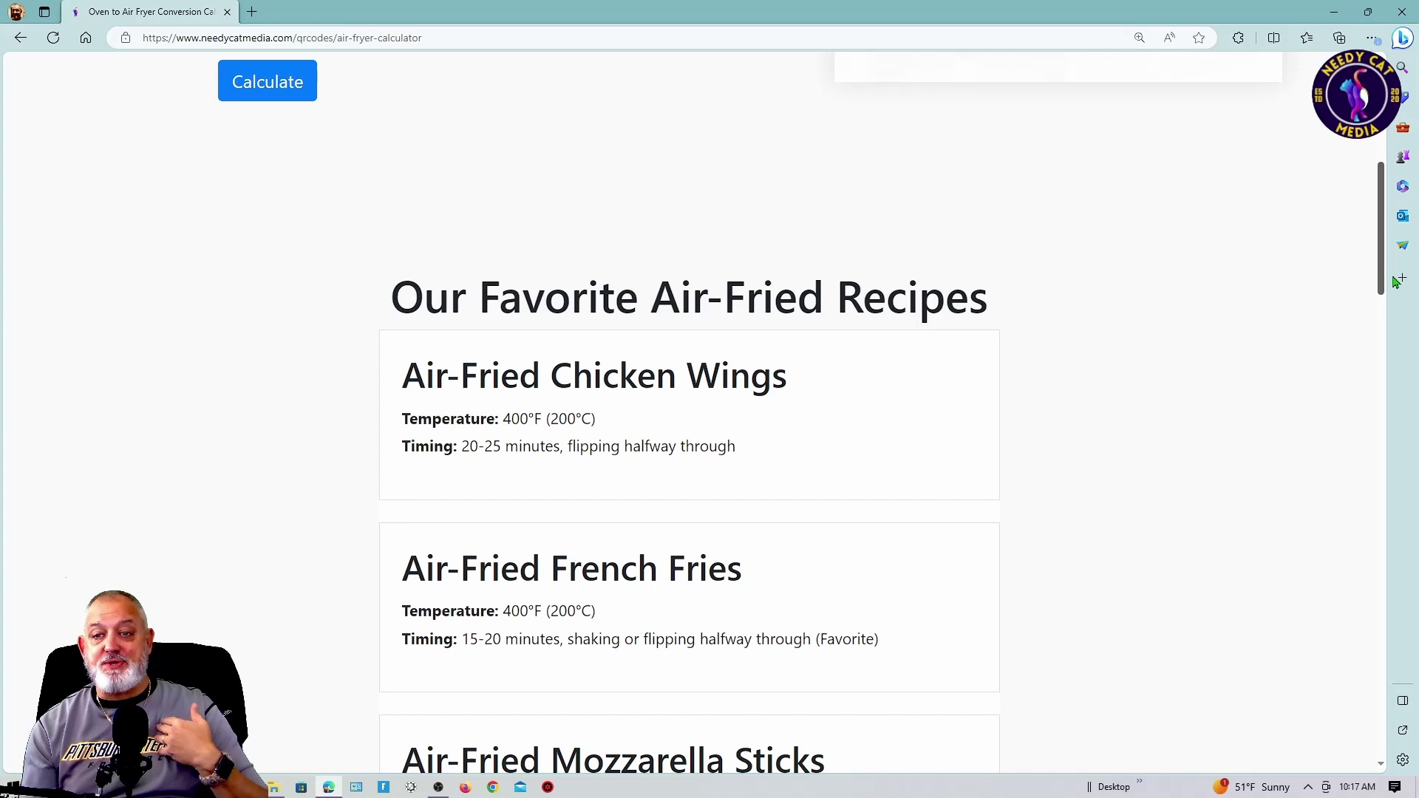
{"action": "left_click_drag", "start_coordinate": [1397, 282], "coordinate": [1399, 299]}
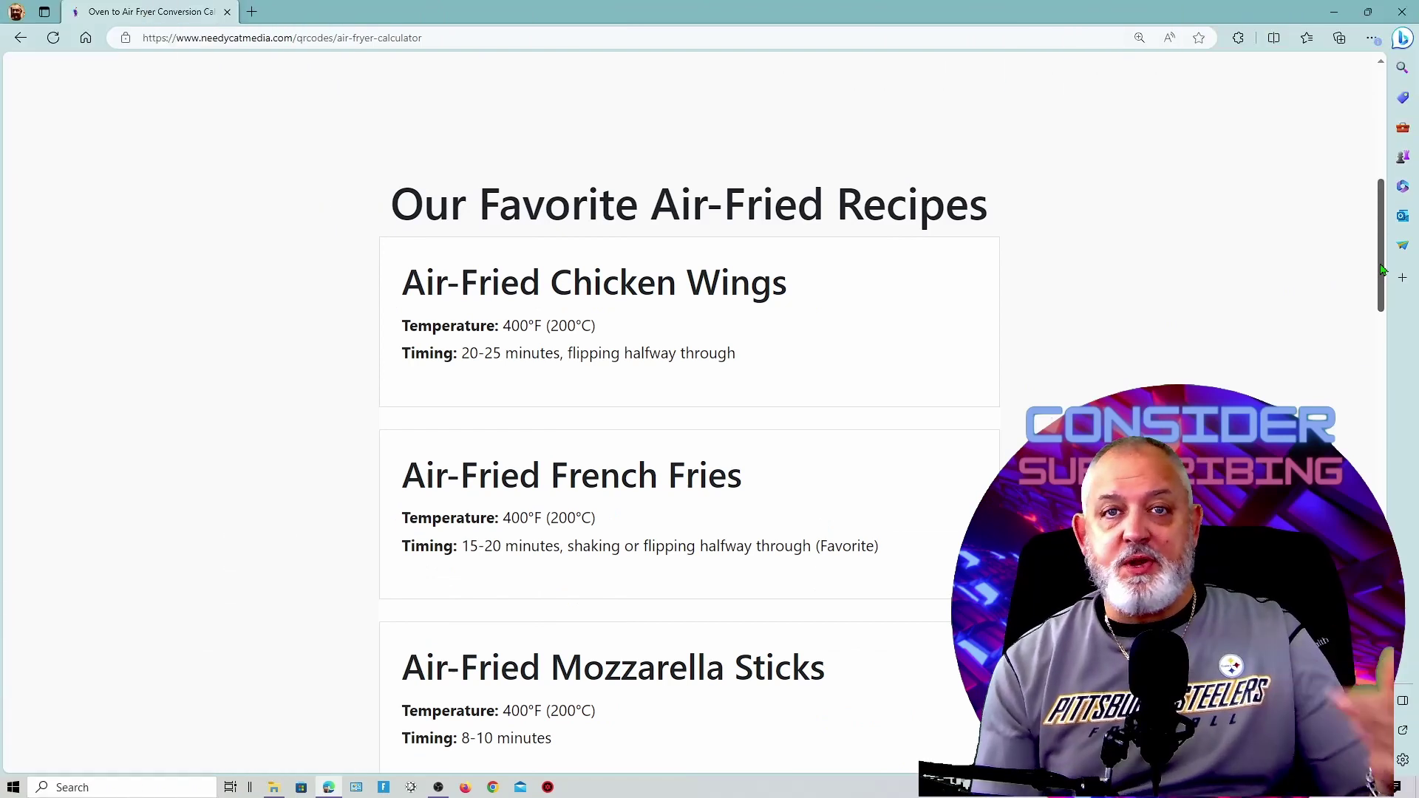
{"action": "left_click_drag", "start_coordinate": [1383, 269], "coordinate": [1393, 320]}
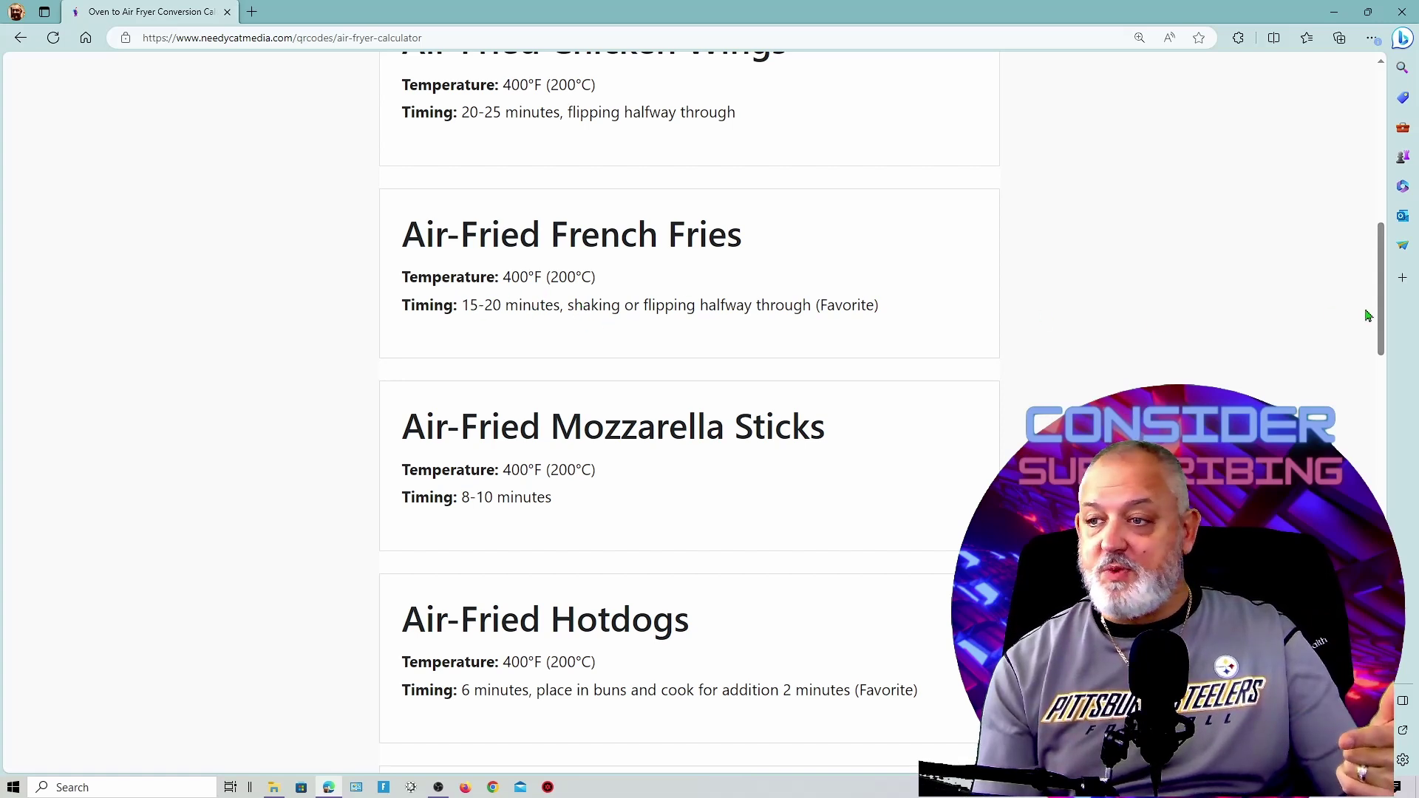
{"action": "left_click_drag", "start_coordinate": [1381, 327], "coordinate": [1386, 412]}
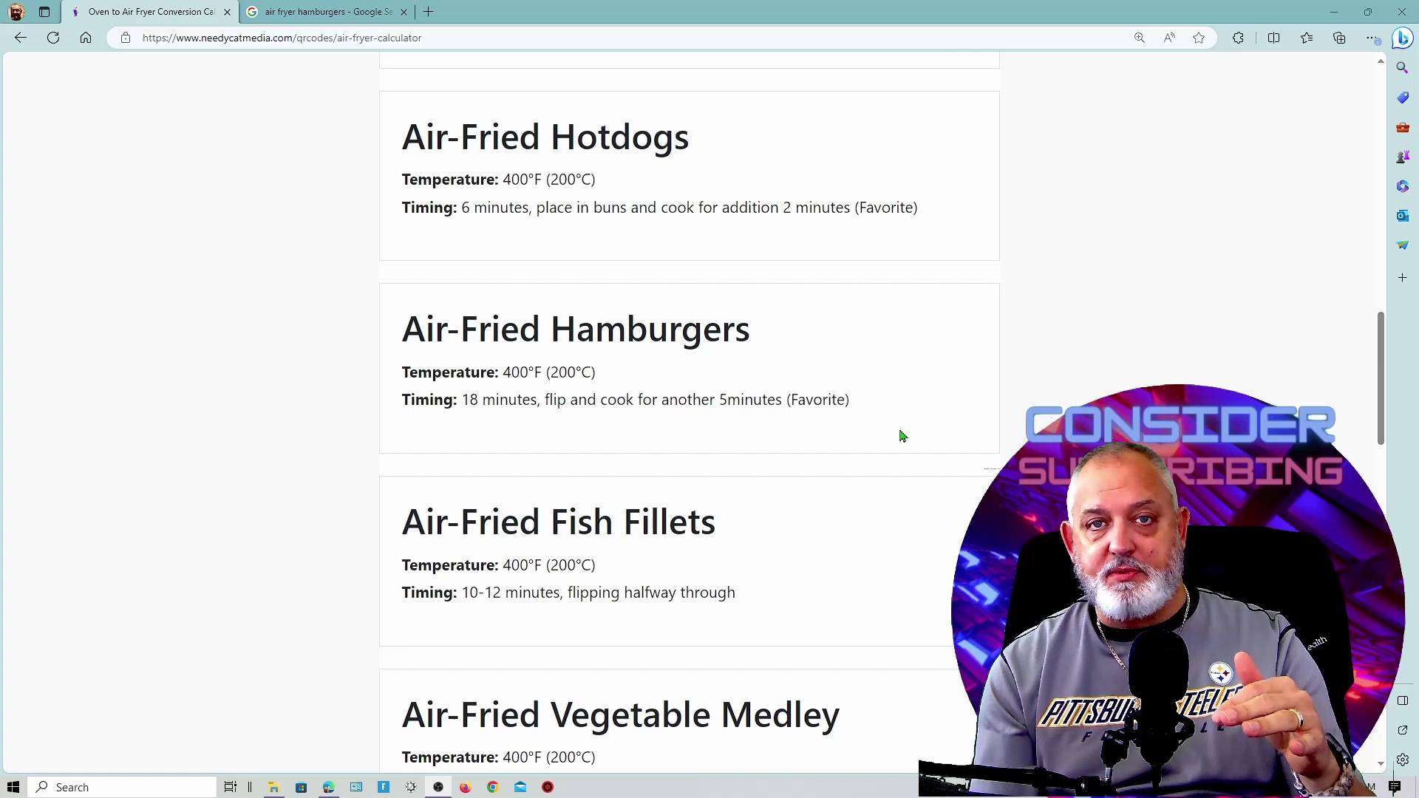
{"action": "left_click_drag", "start_coordinate": [1384, 406], "coordinate": [1385, 475]}
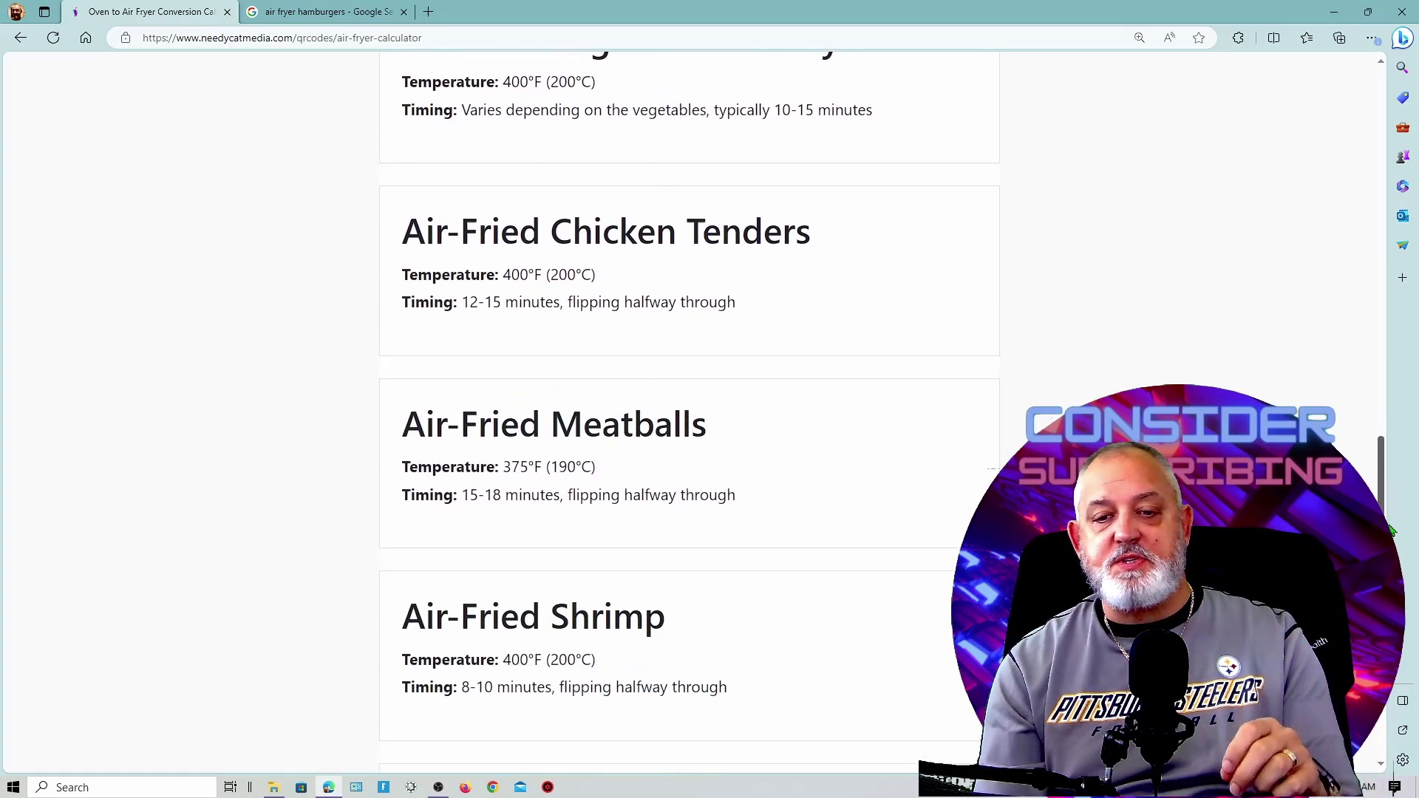
{"action": "left_click_drag", "start_coordinate": [1385, 475], "coordinate": [1386, 606]}
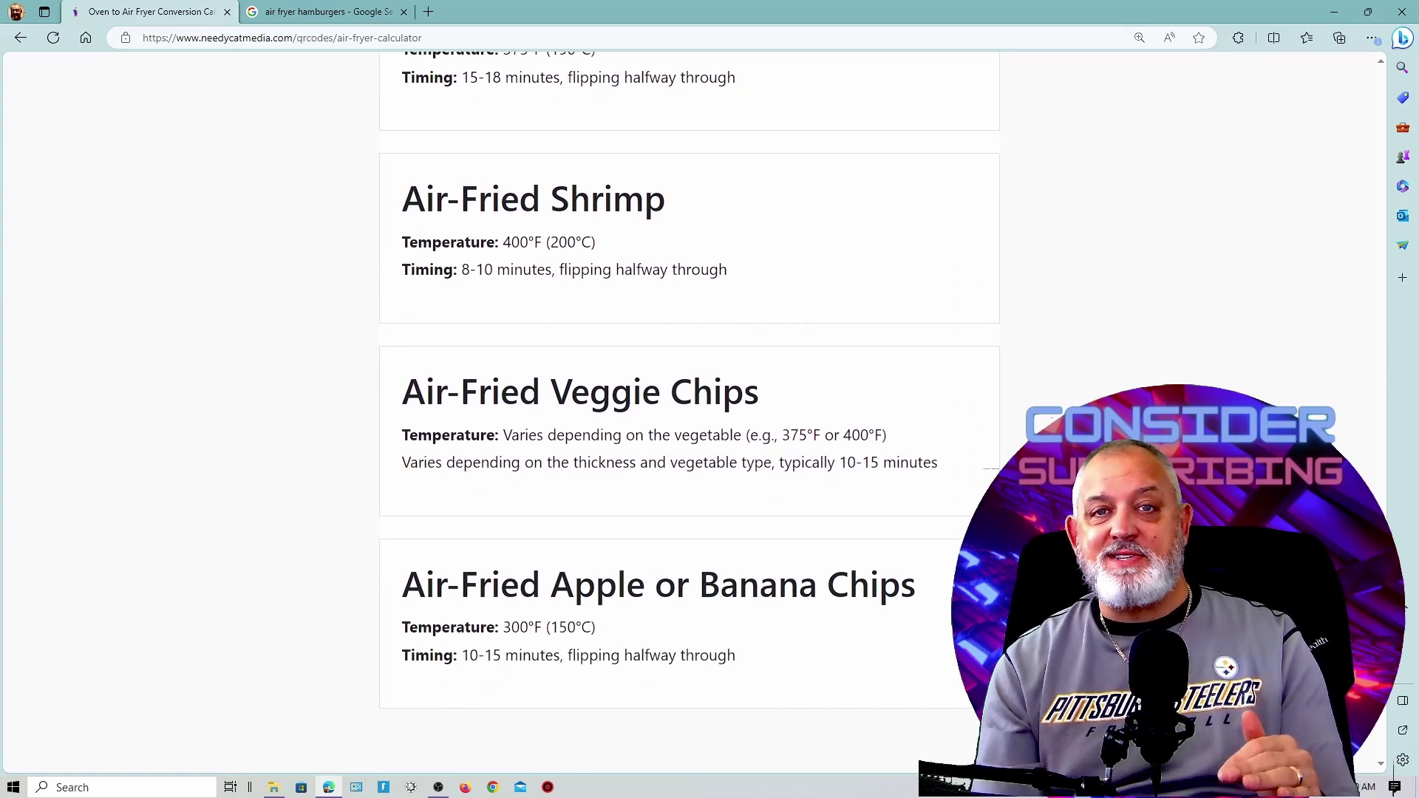
{"action": "left_click_drag", "start_coordinate": [1386, 606], "coordinate": [1373, 150]}
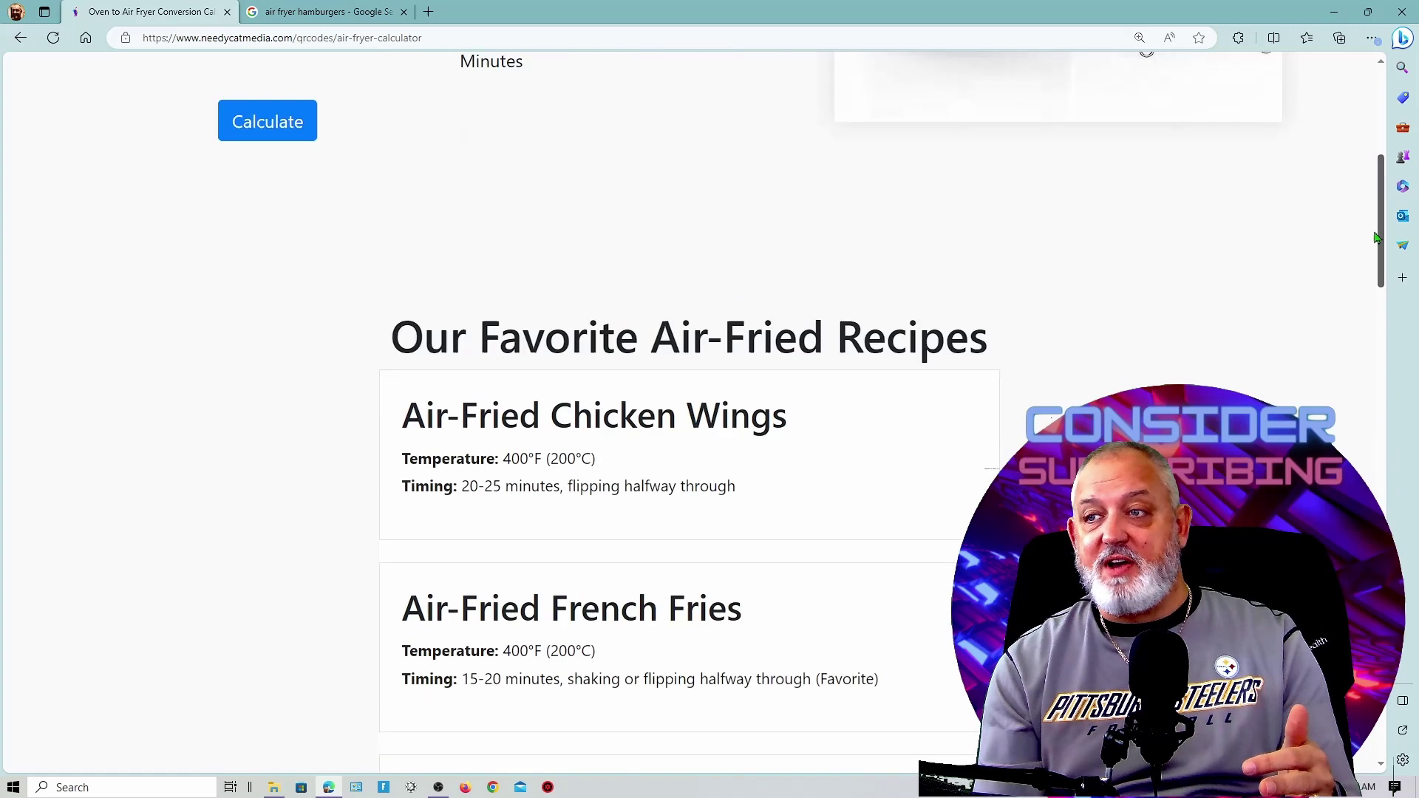